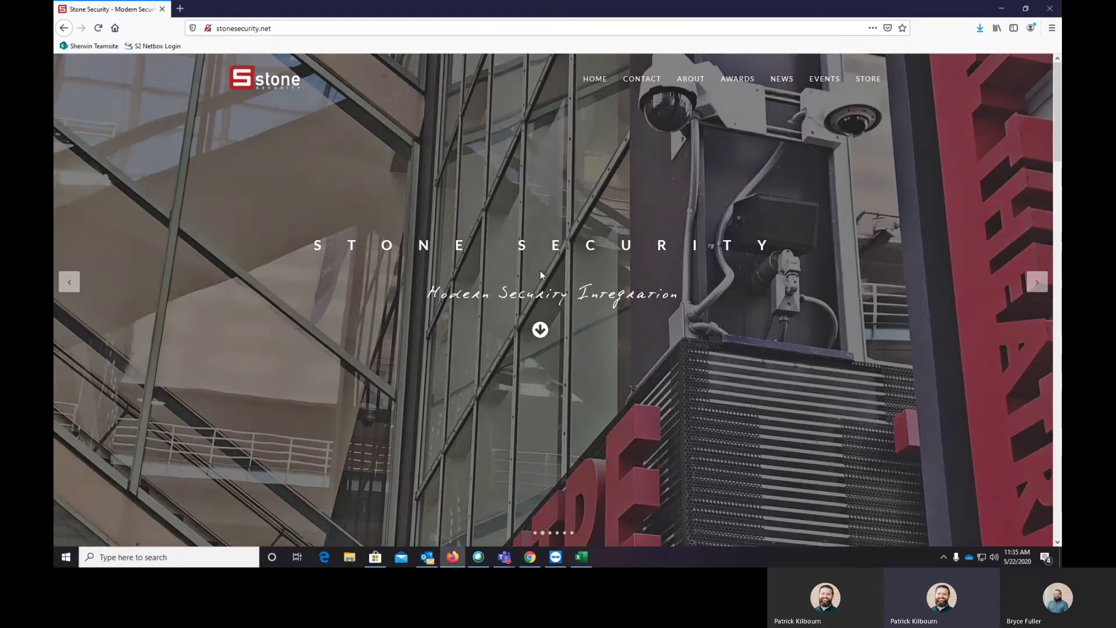
# - Log in to the S2 NetBox demo controller using the saved user name and account password
pyautogui.click(180, 8)
pyautogui.click(157, 45)
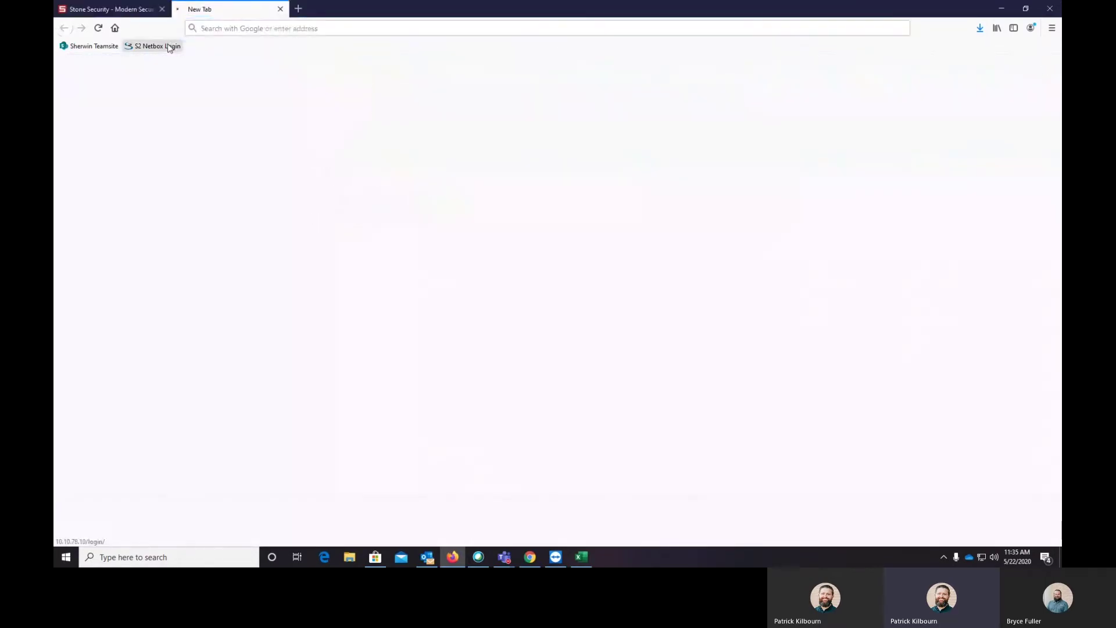
pyautogui.click(278, 76)
pyautogui.click(361, 65)
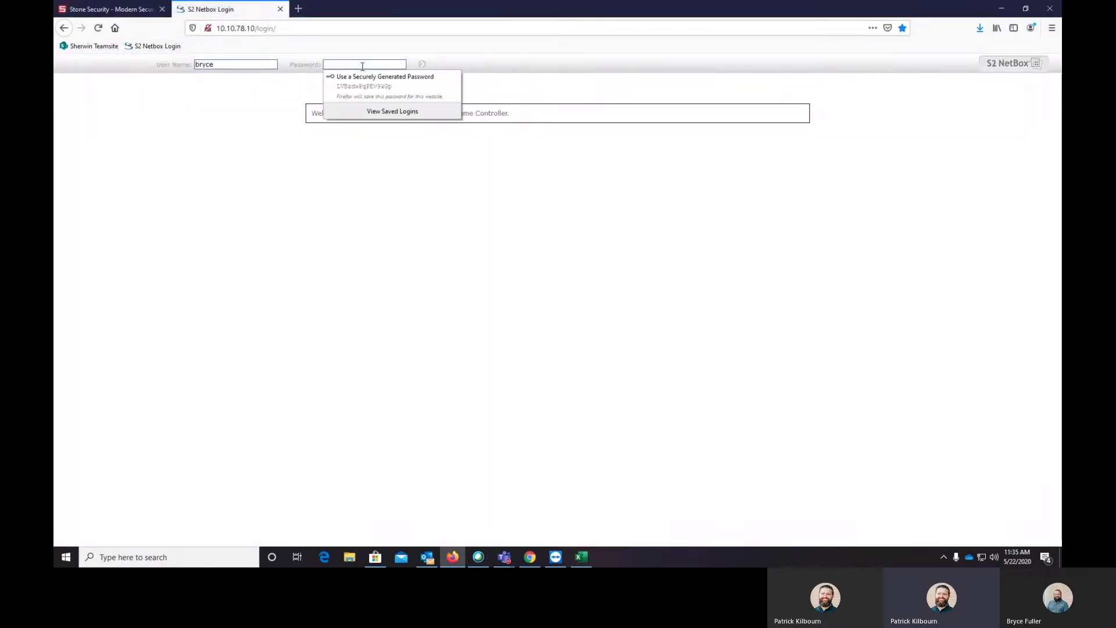
pyautogui.write('•••••••••••')
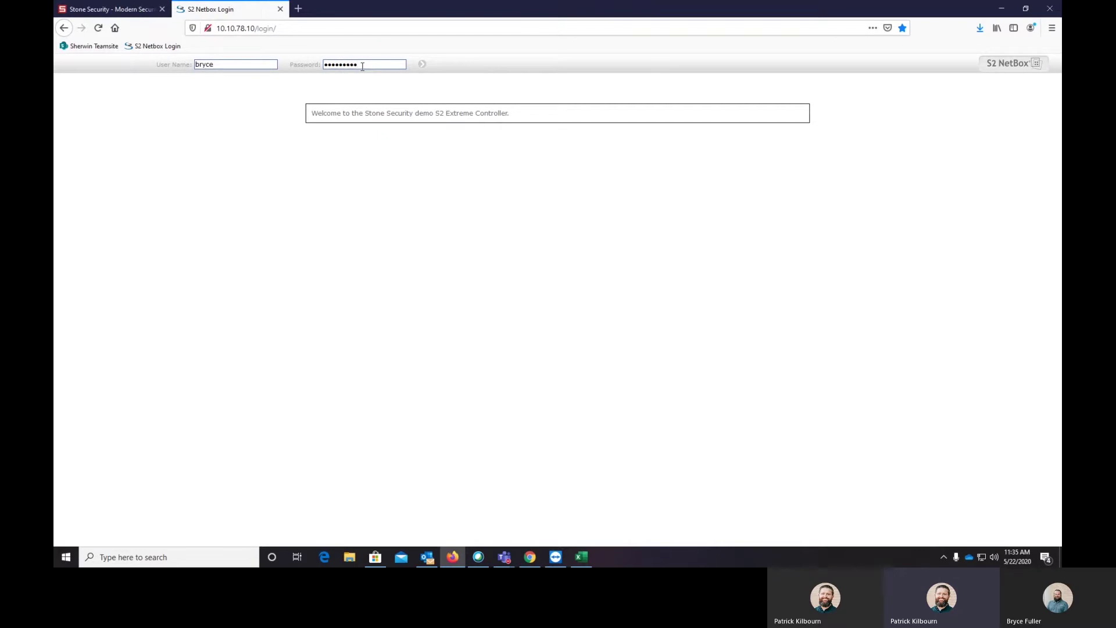
pyautogui.press('Return')
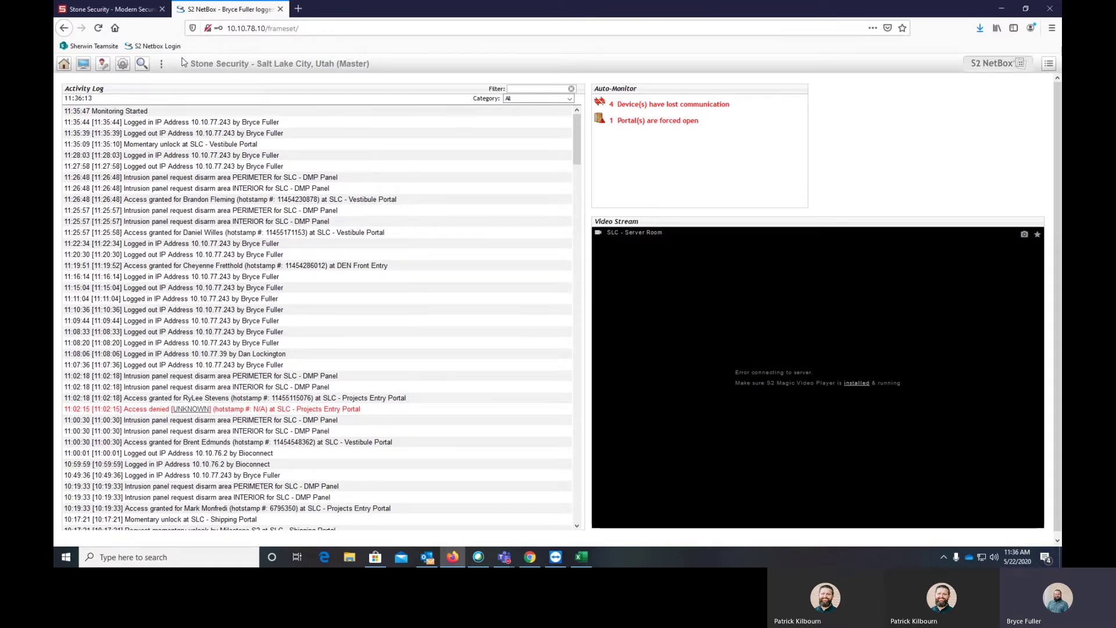
# - Open a blank New Holiday form via Configuration > Time Specs & Holidays > Holidays
pyautogui.click(123, 65)
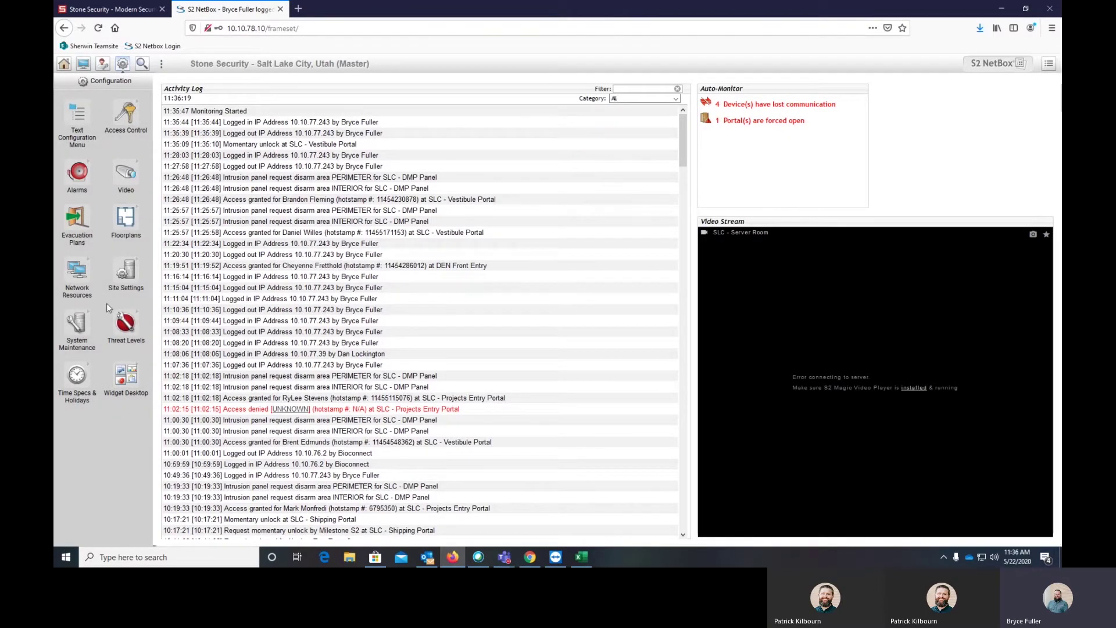
pyautogui.click(78, 375)
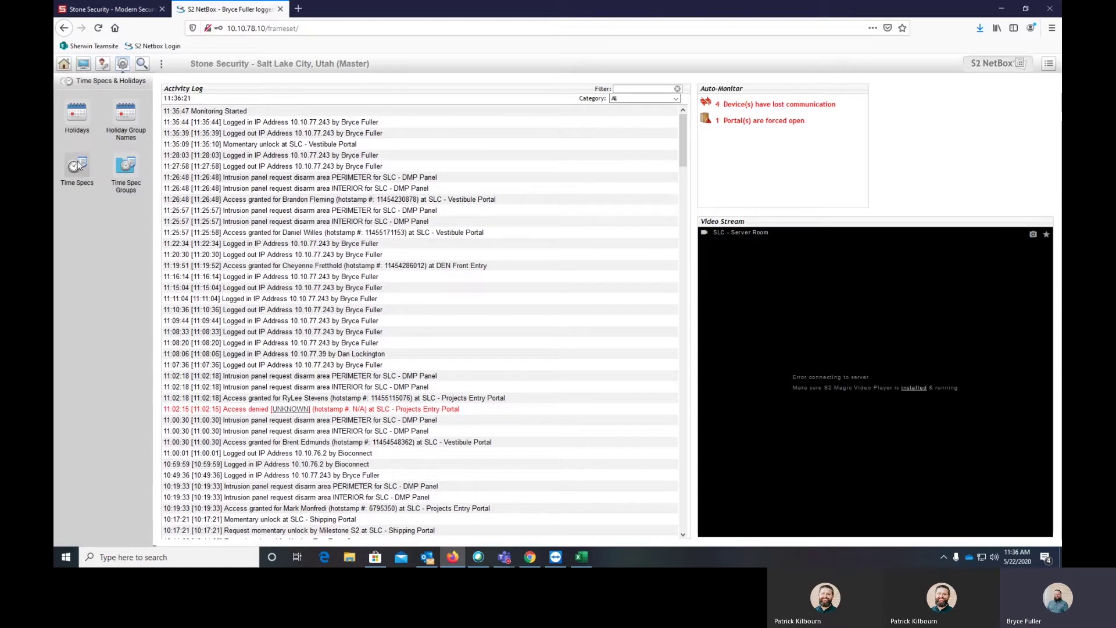
pyautogui.click(87, 113)
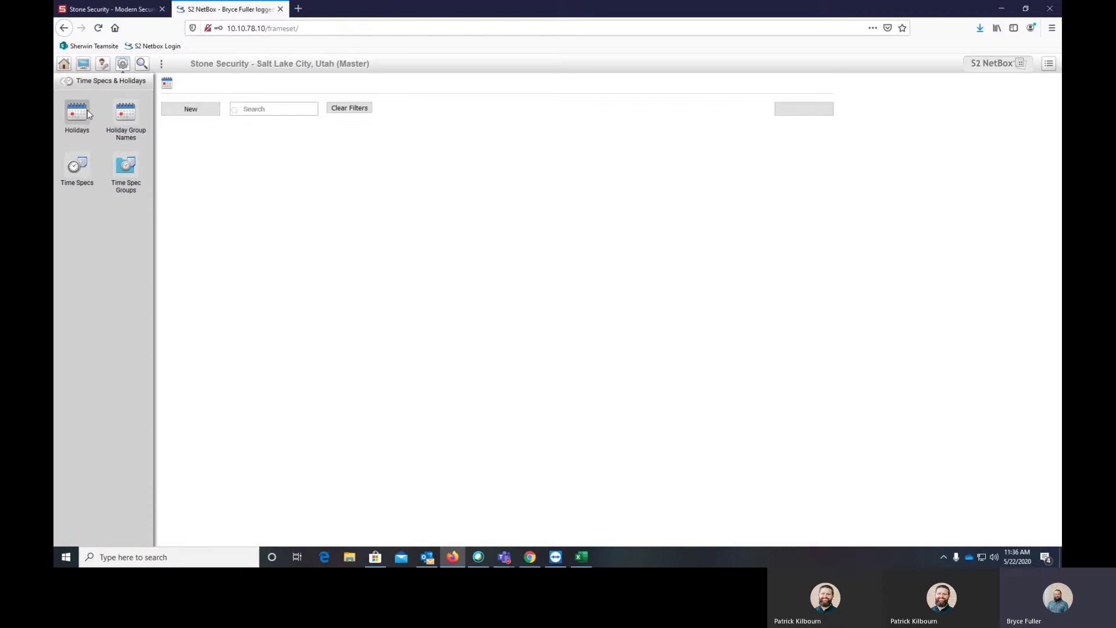
pyautogui.click(214, 110)
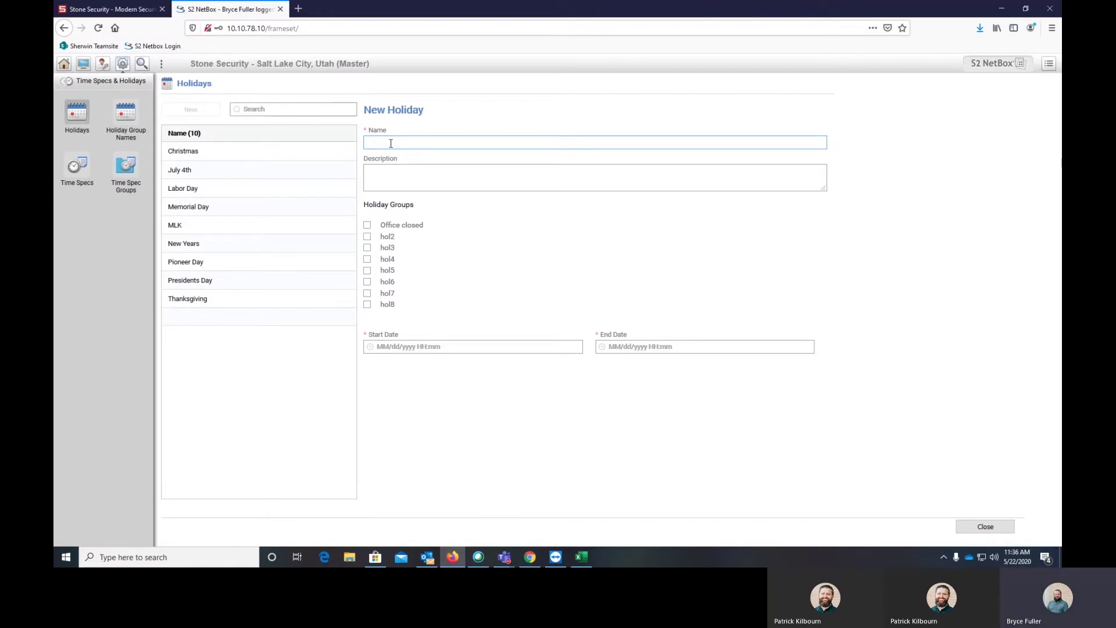
# - Name the holiday 'Demo Holiday' and tick the Office closed and hol2 holiday groups
pyautogui.write('Demo Ho')
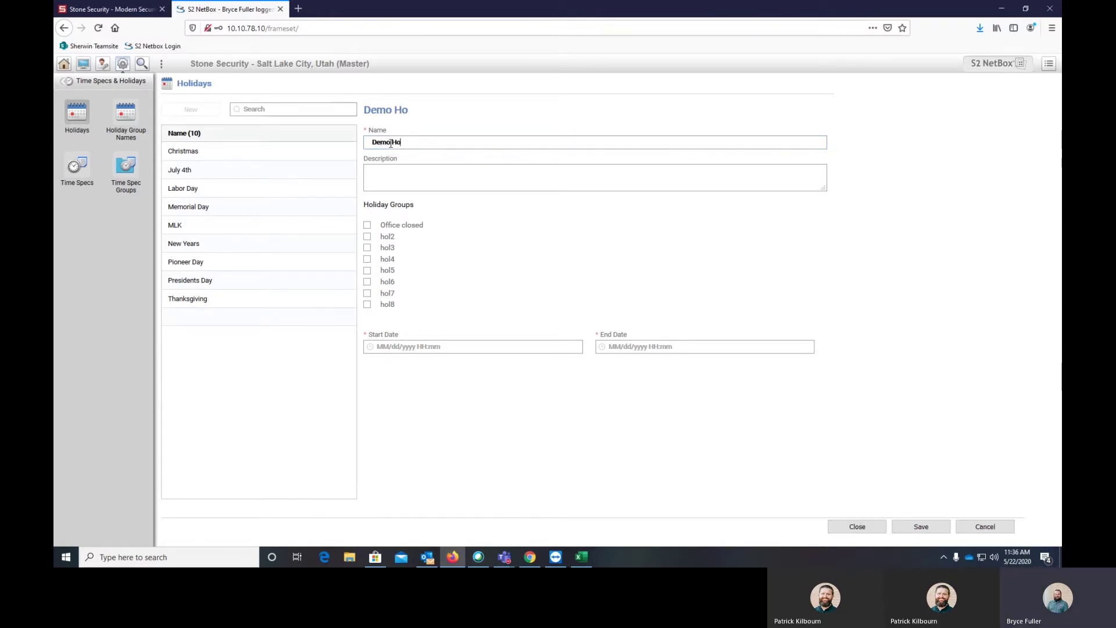
pyautogui.write('liday')
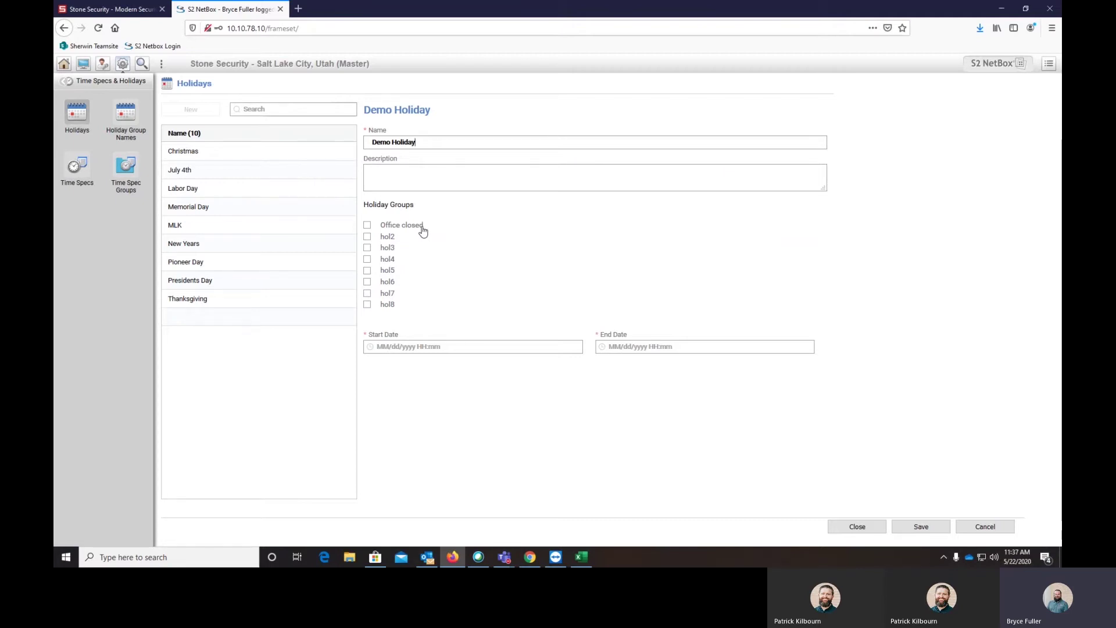
pyautogui.click(369, 227)
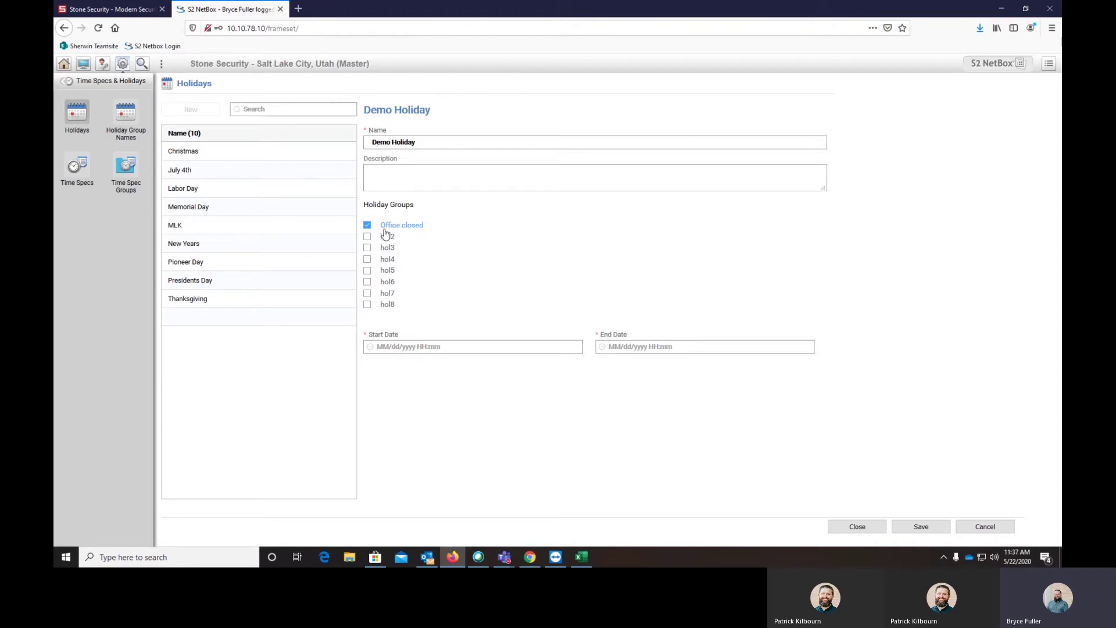
pyautogui.click(384, 239)
# - Set the holiday's start date to 05/25/2020 00:00
pyautogui.click(450, 345)
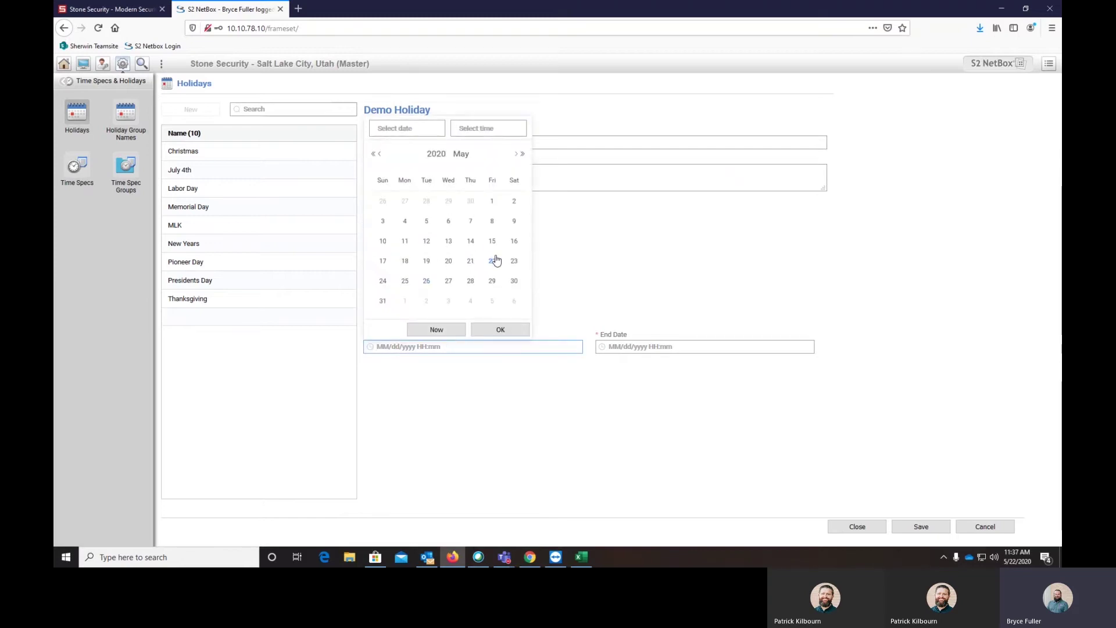
pyautogui.click(405, 282)
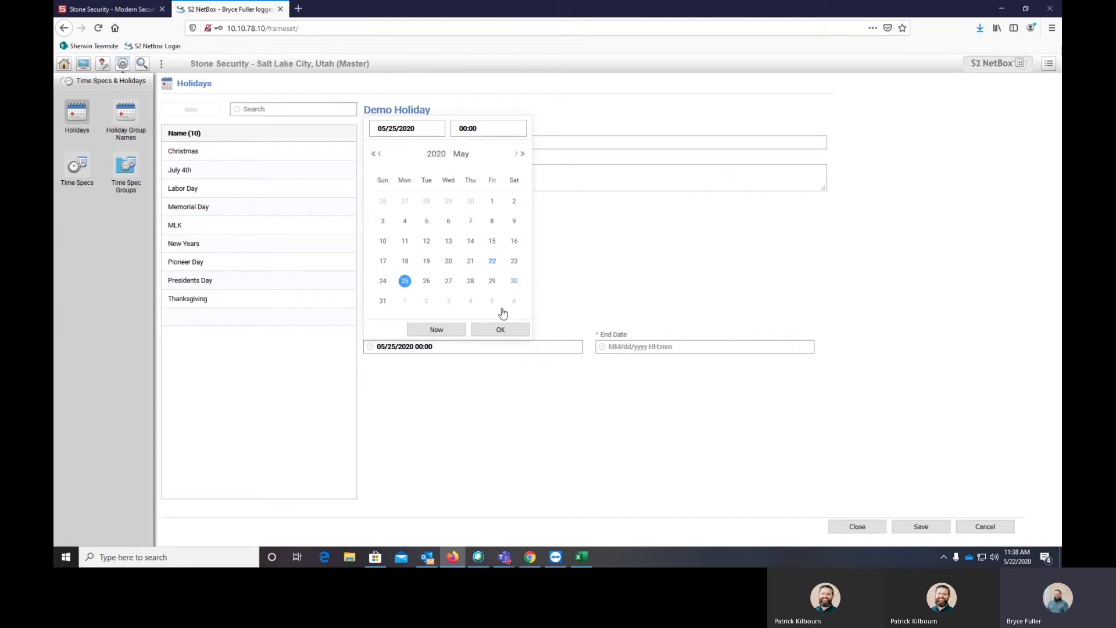
pyautogui.click(500, 329)
# - Set the holiday's end date to 05/25/2020 at 23:59
pyautogui.click(703, 346)
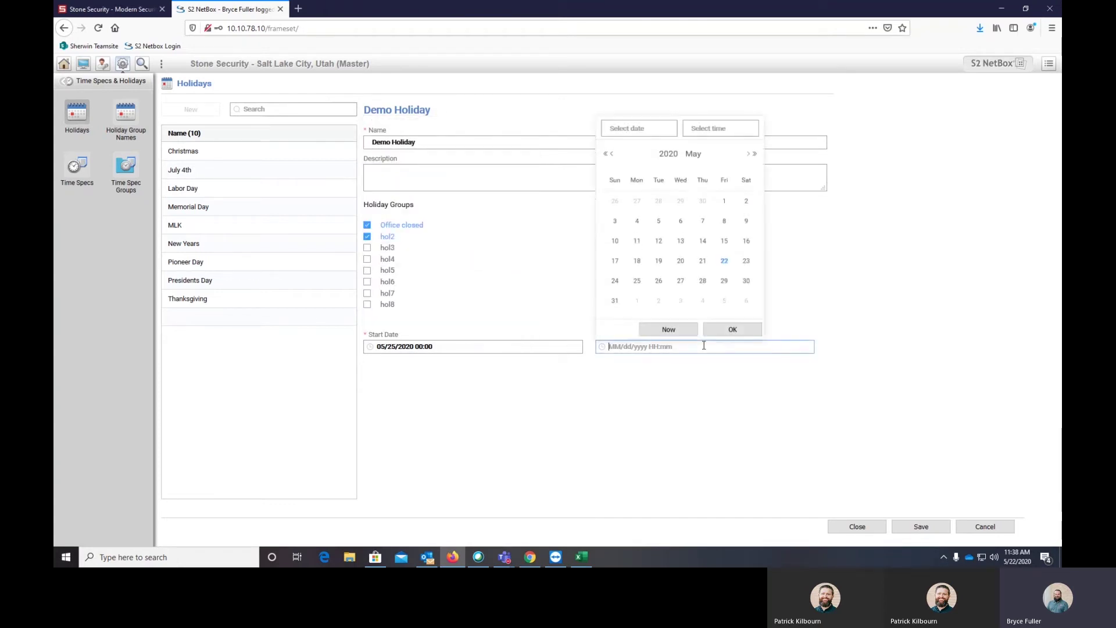
pyautogui.click(637, 281)
pyautogui.click(714, 129)
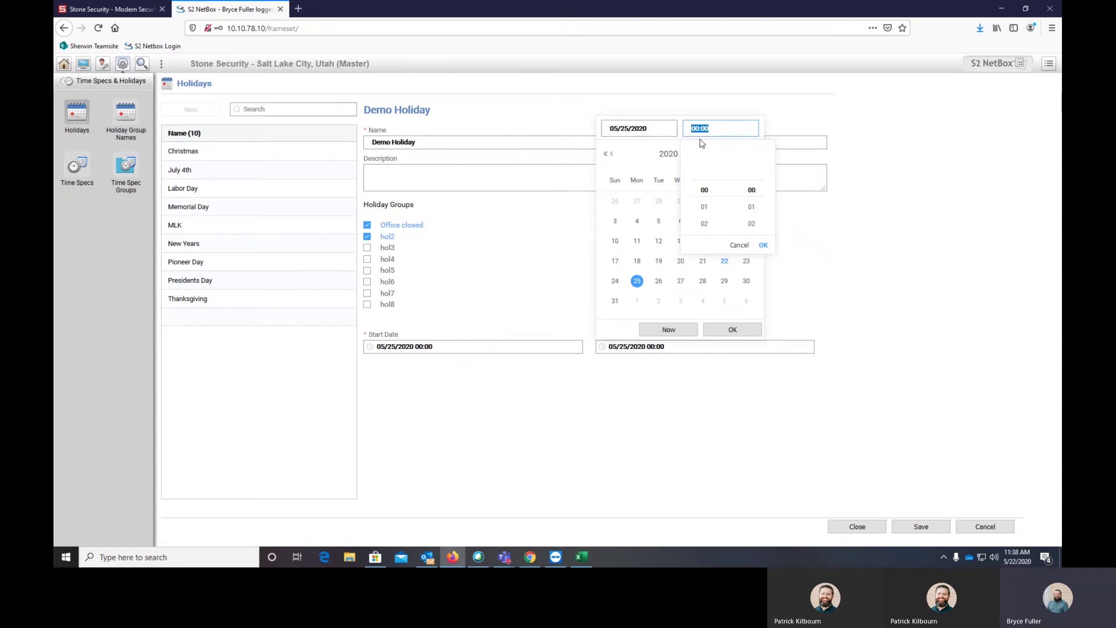
pyautogui.write('2359')
pyautogui.click(763, 244)
pyautogui.click(747, 334)
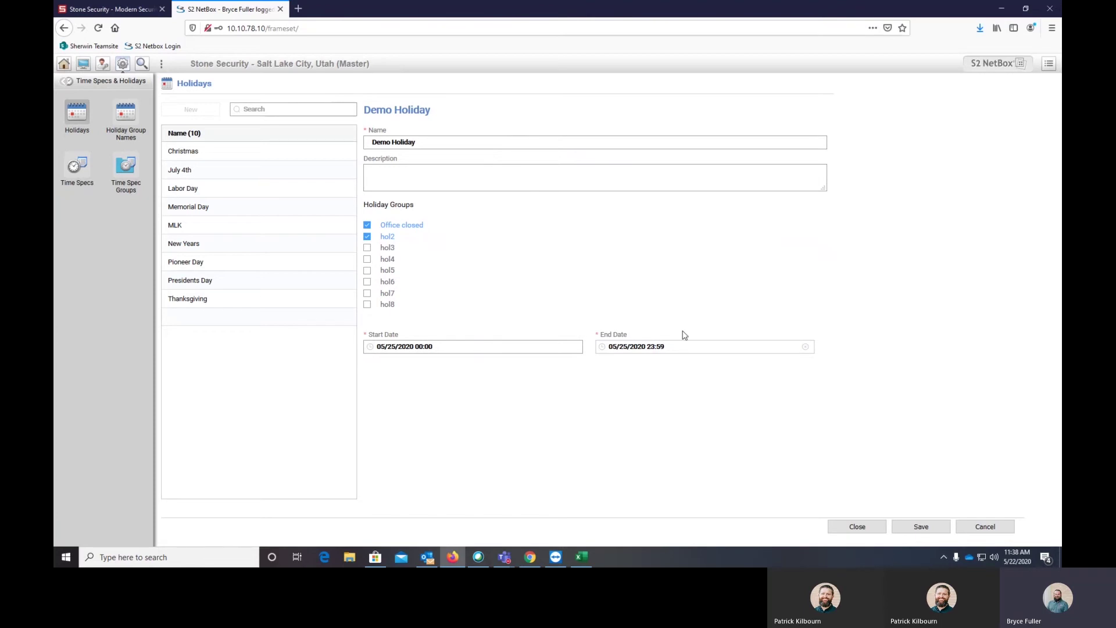
# - Save Demo Holiday and view the Reception Unlock M-F 800-1700 time spec
pyautogui.click(920, 528)
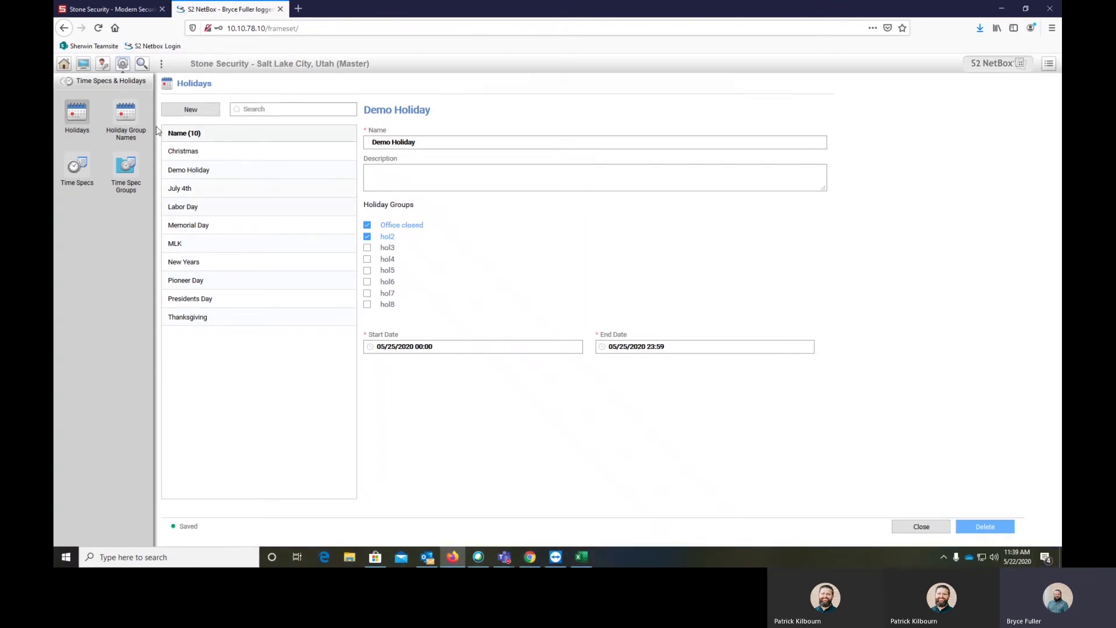
pyautogui.click(79, 164)
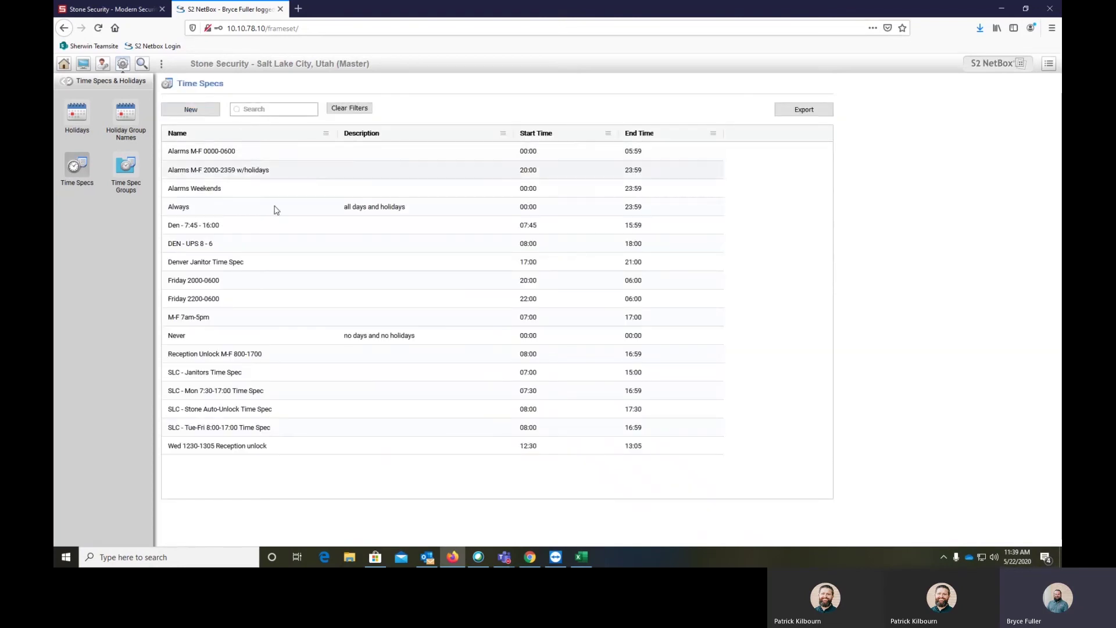
pyautogui.click(292, 354)
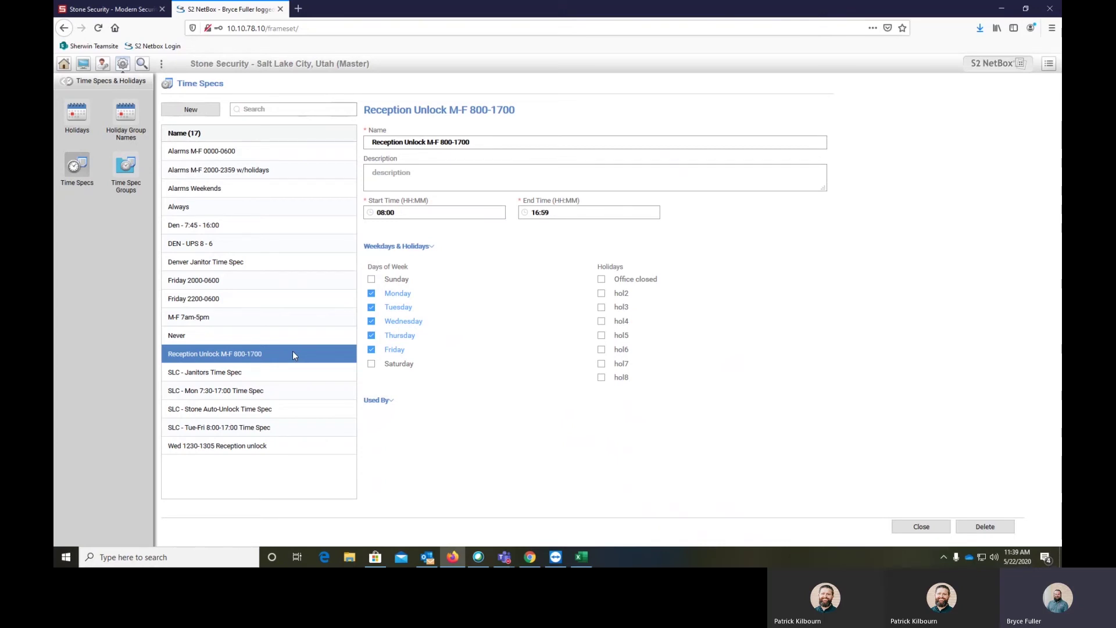
# - Browse the Stone Auto-Unlock and Mon 7:30-17:00 time specs, settling on SLC - Janitors Time Spec
pyautogui.click(278, 410)
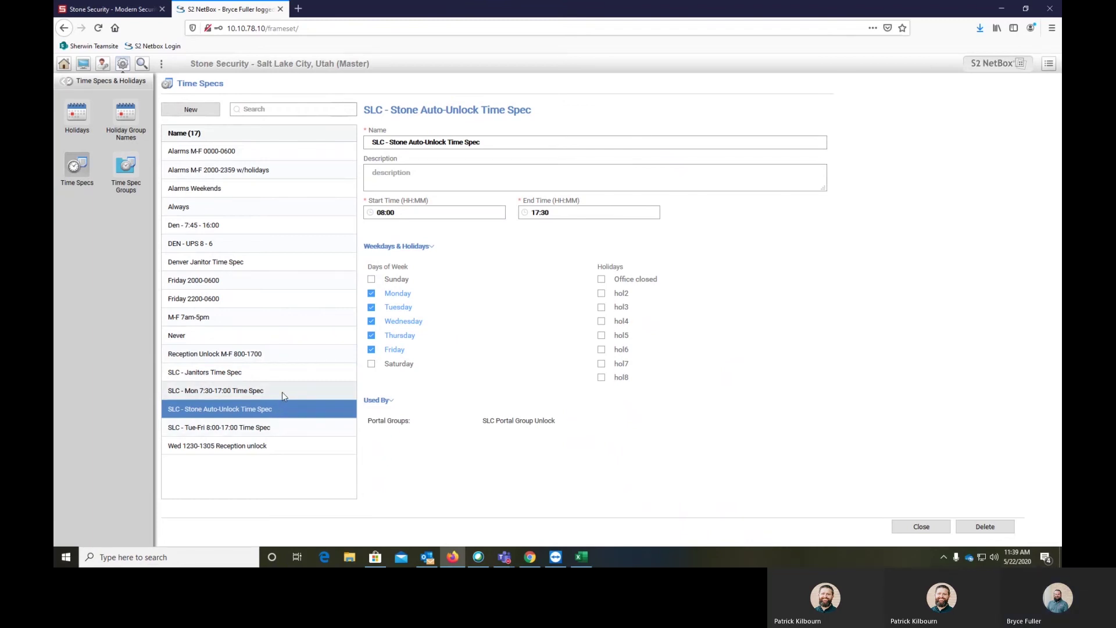
pyautogui.click(283, 392)
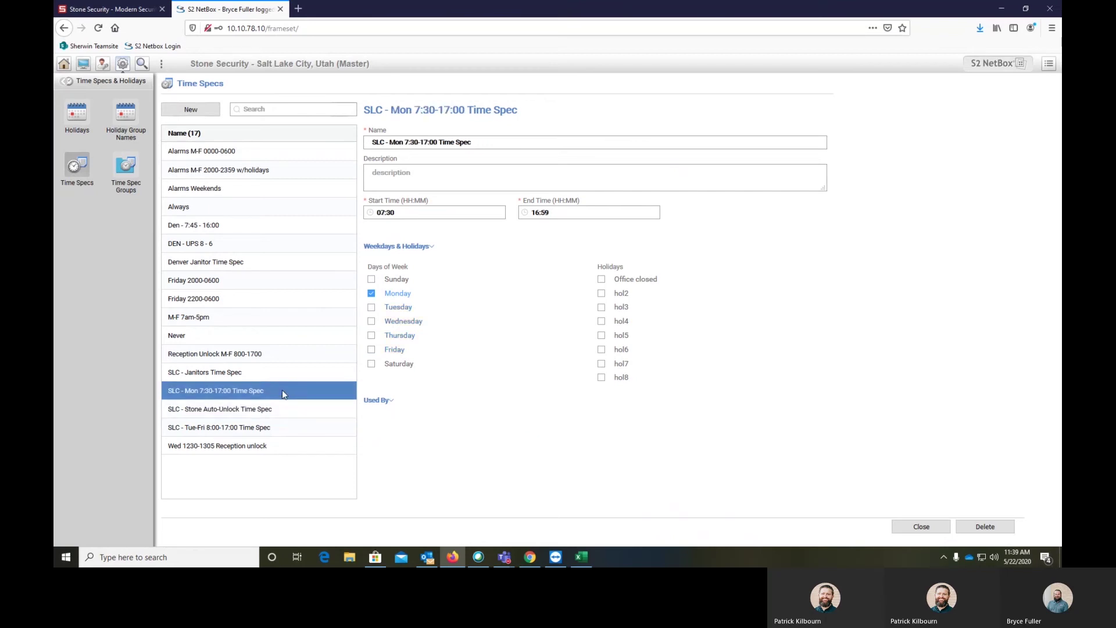
pyautogui.click(279, 373)
pyautogui.click(276, 356)
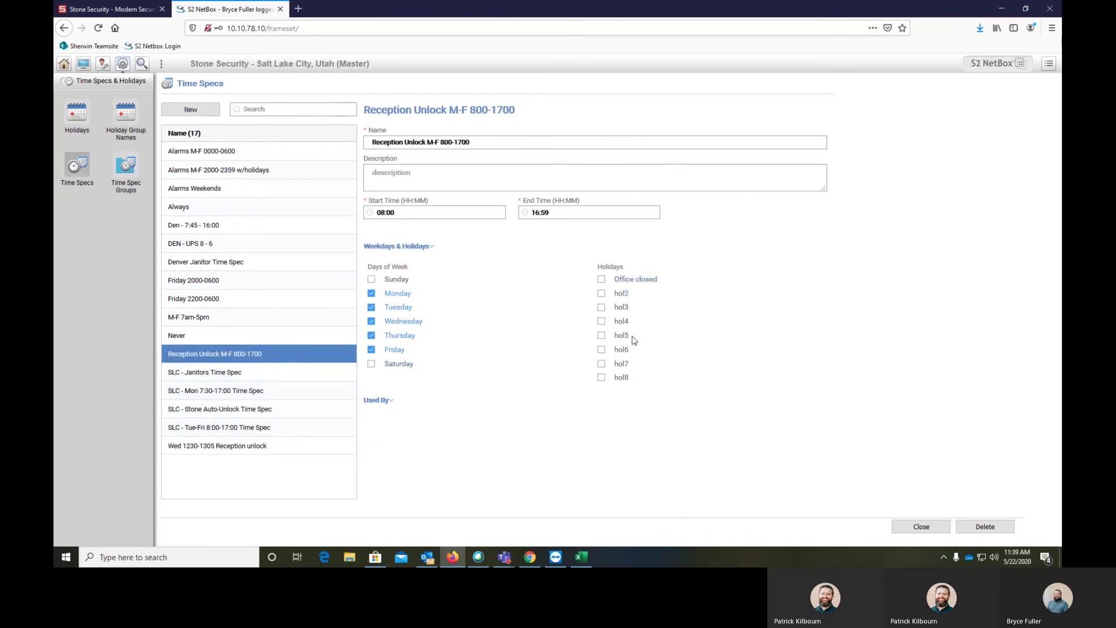
pyautogui.click(325, 373)
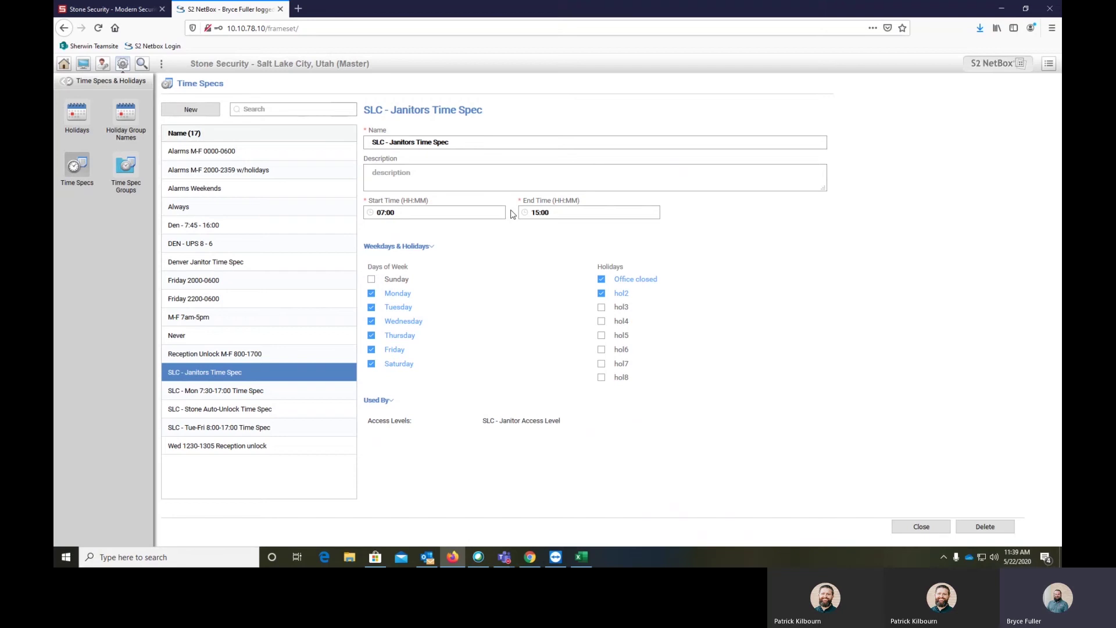
# - Check the Always and Reception Unlock M-F 800-1700 holiday settings, then return to SLC - Janitors
pyautogui.click(281, 214)
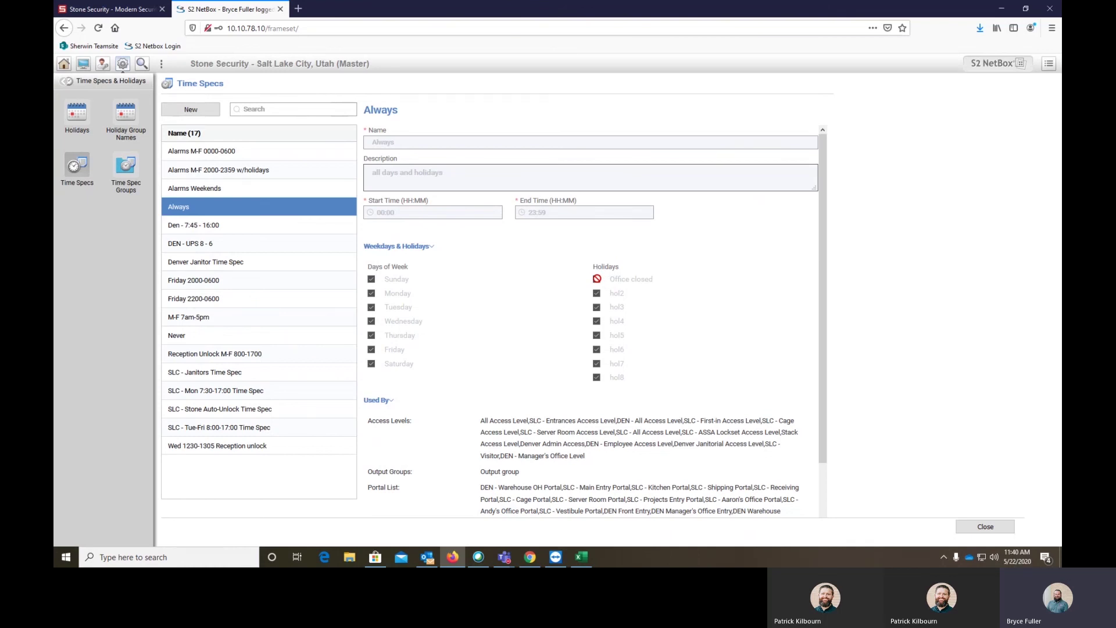
pyautogui.click(253, 355)
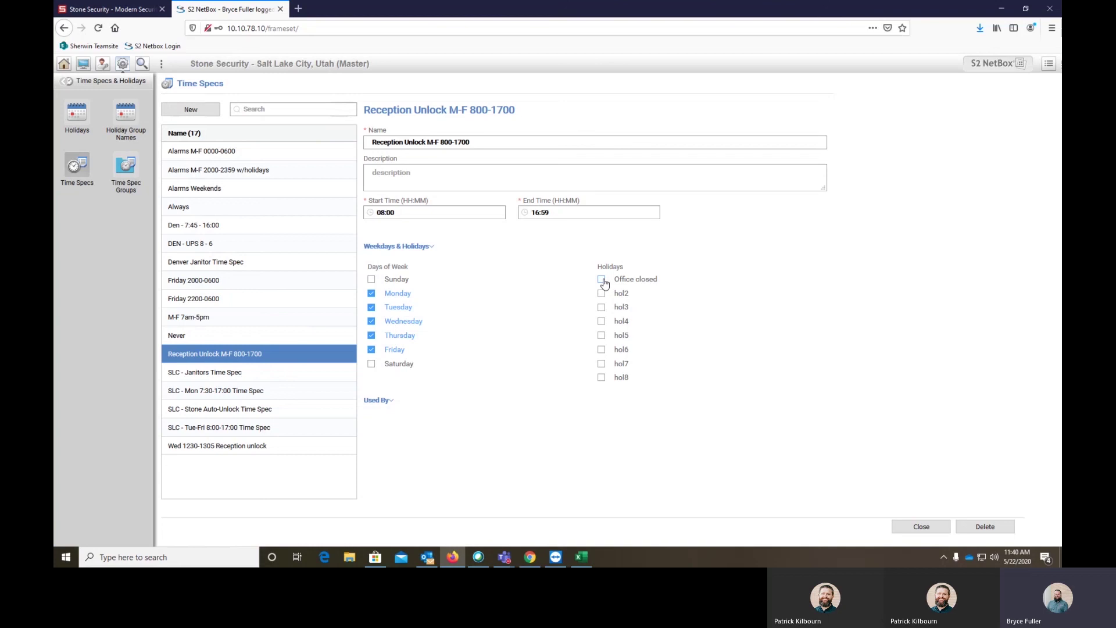
pyautogui.click(253, 374)
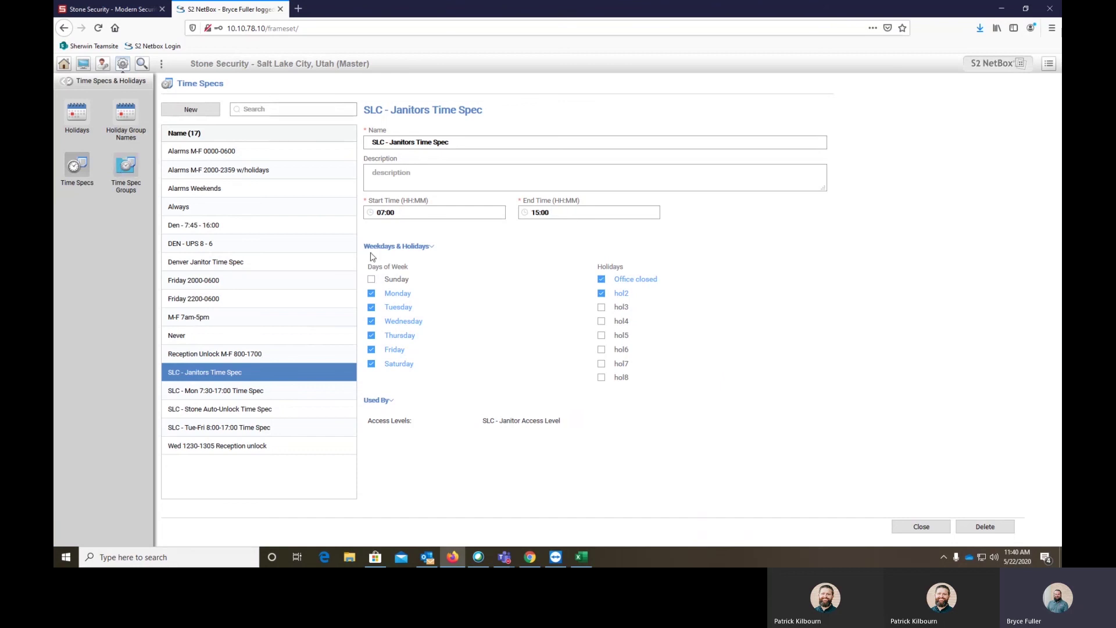
pyautogui.click(921, 526)
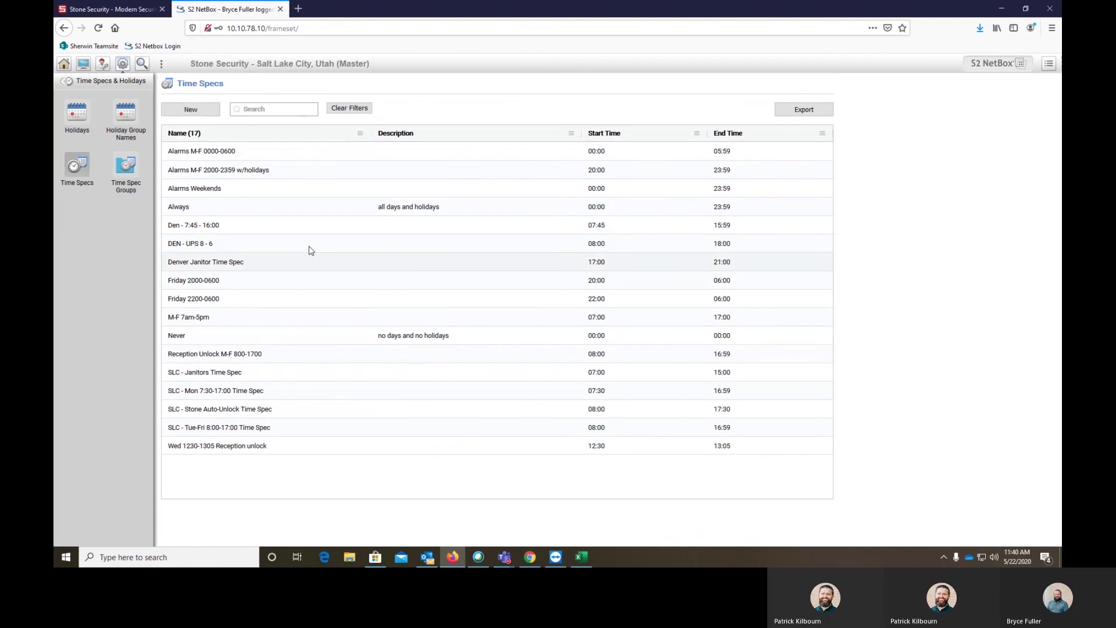